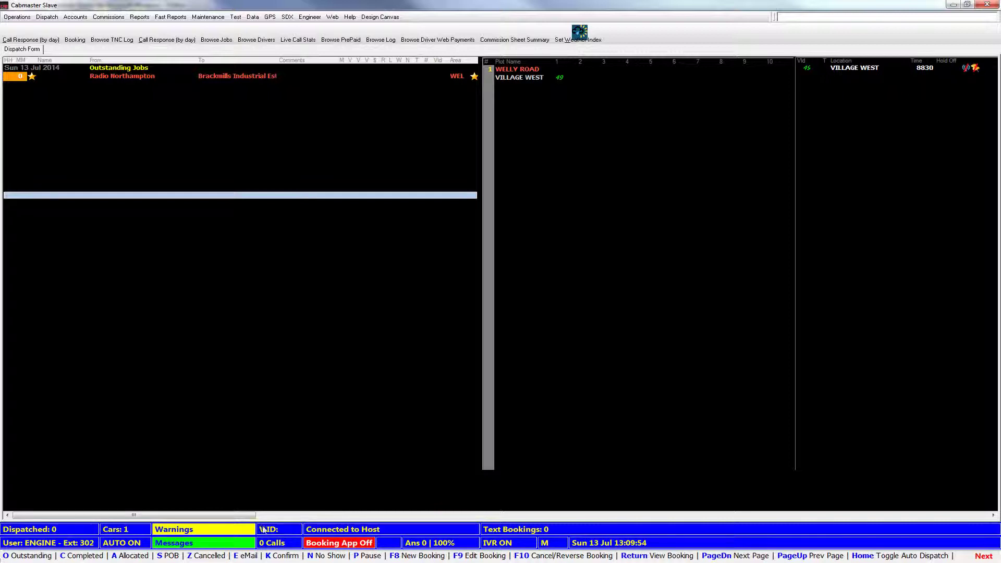
click(304, 345)
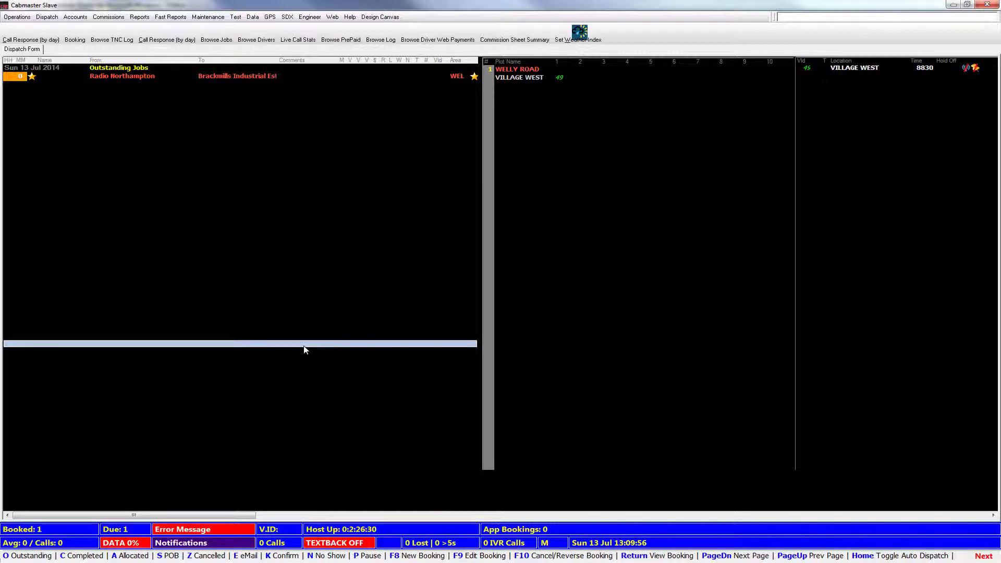